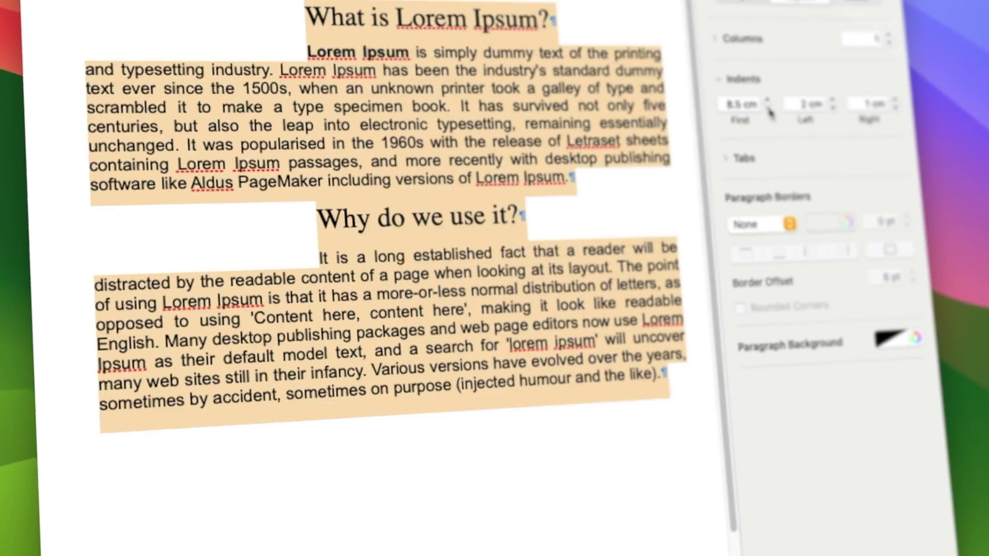
- Set the paragraphs' first-line, left and right indents to 2 cm each
click(846, 105)
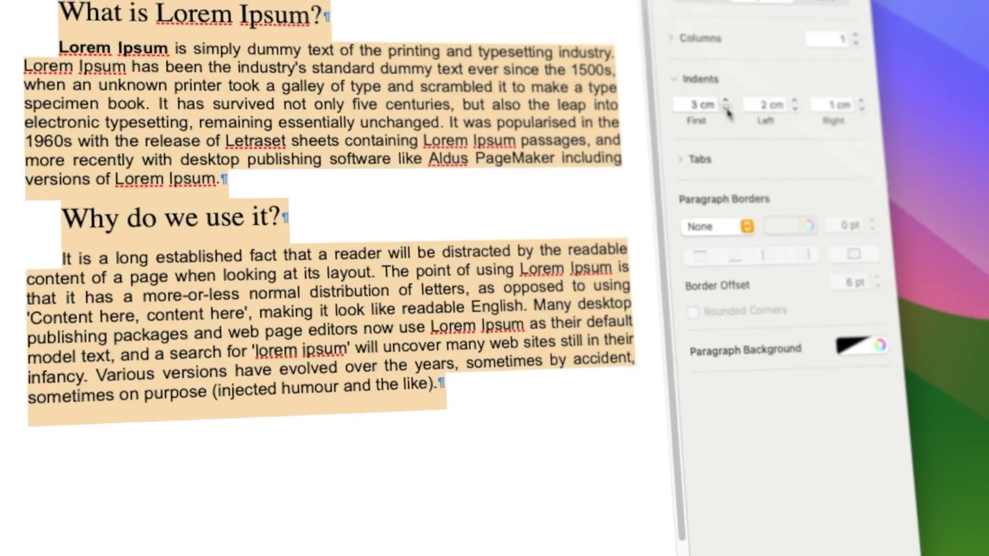
click(901, 100)
click(753, 108)
click(824, 102)
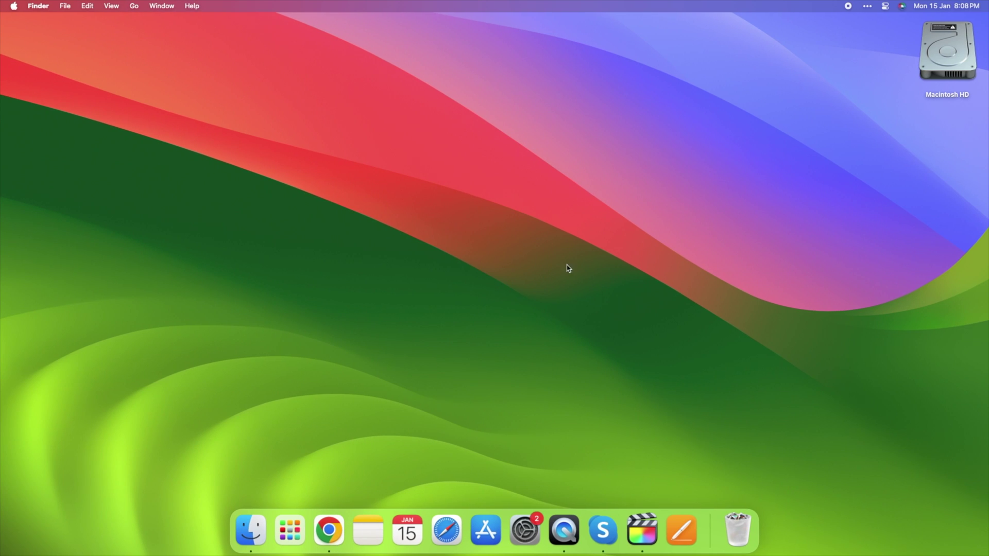
- Launch Pages and create a new document from the Blank template
click(681, 528)
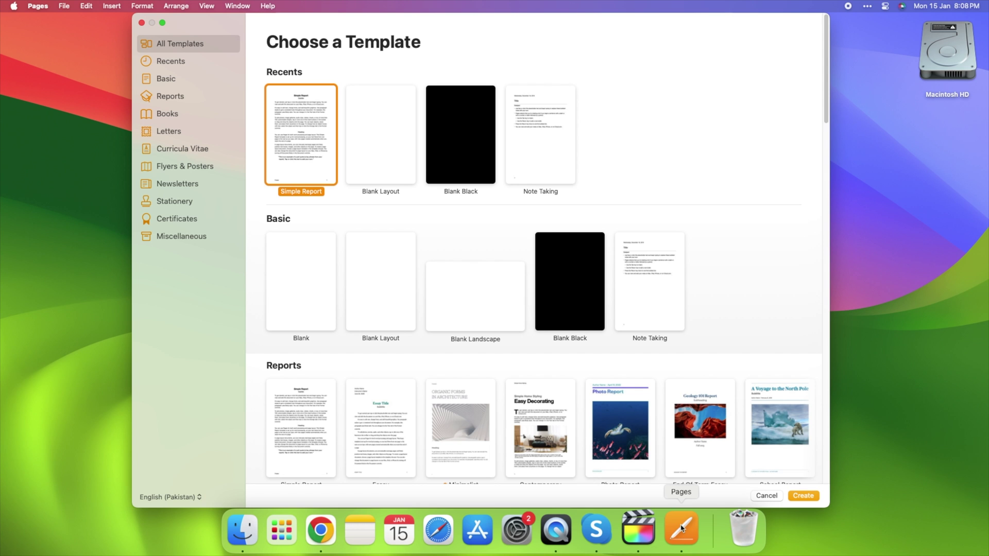
drag(827, 120, 835, 328)
scroll(669, 309, up, 15)
double_click(322, 301)
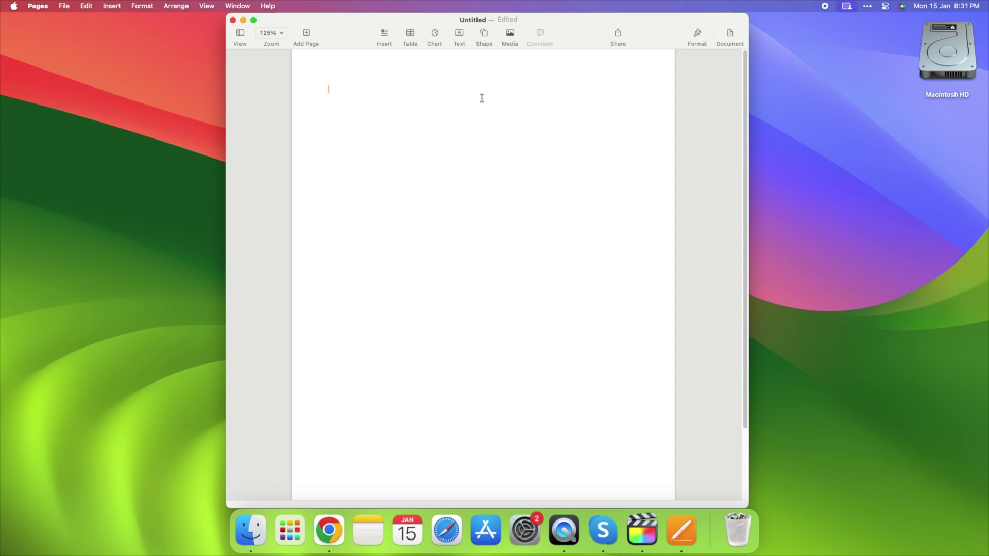
- Add a text box holding the pasted Lorem Ipsum text and set its font to Al Tarikh
click(459, 34)
key(super+v)
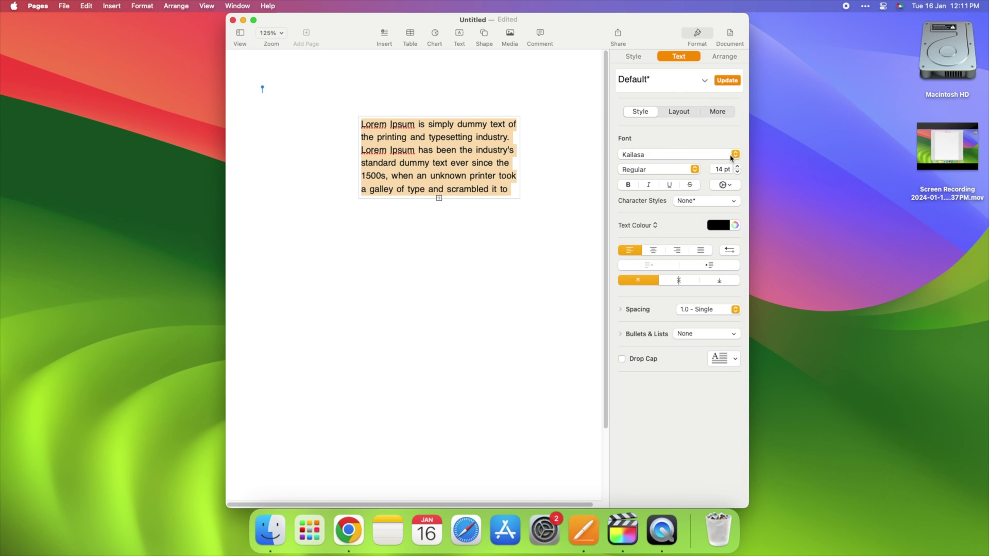
click(732, 157)
click(689, 278)
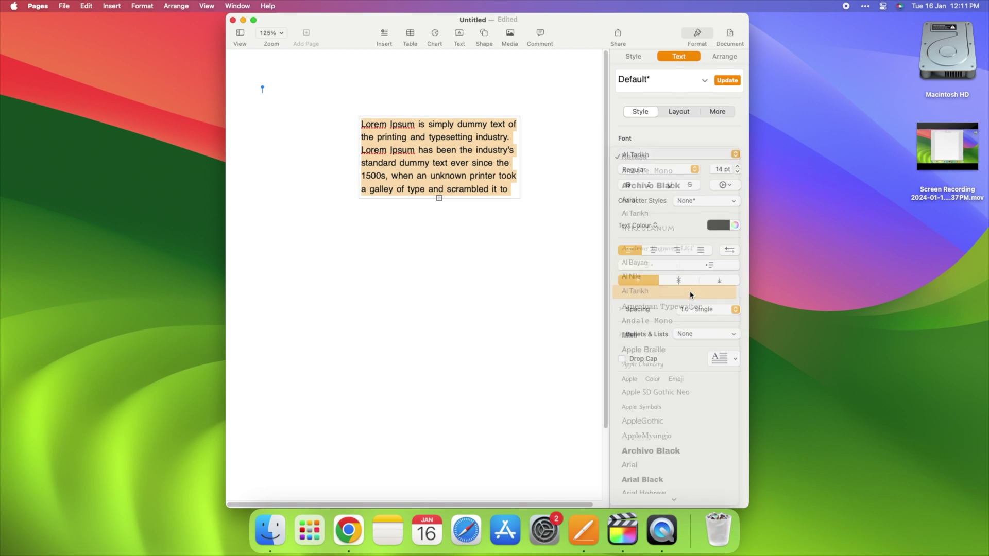
- Try green, red, dark red and mint green text colours, then return the text to black
click(718, 225)
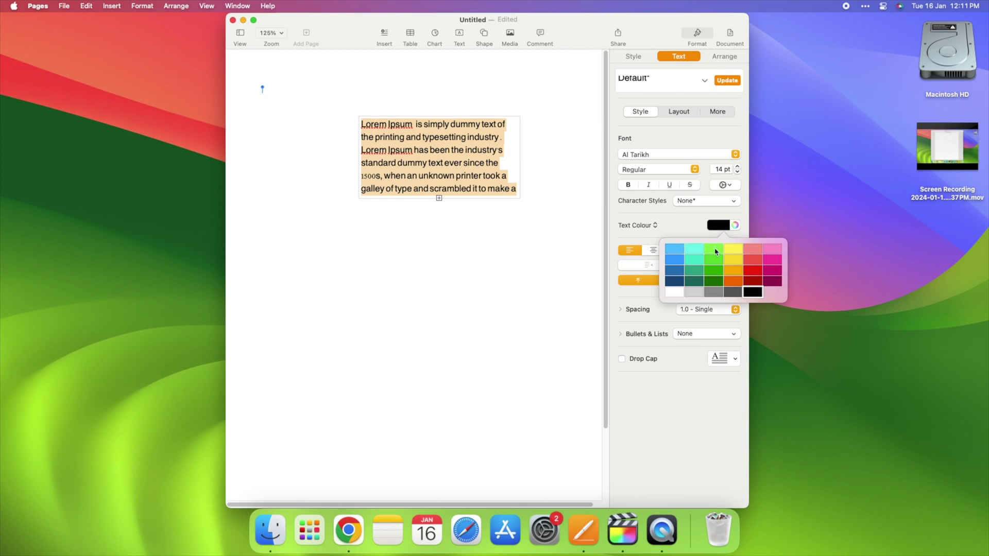
click(711, 254)
click(718, 225)
click(750, 254)
click(718, 225)
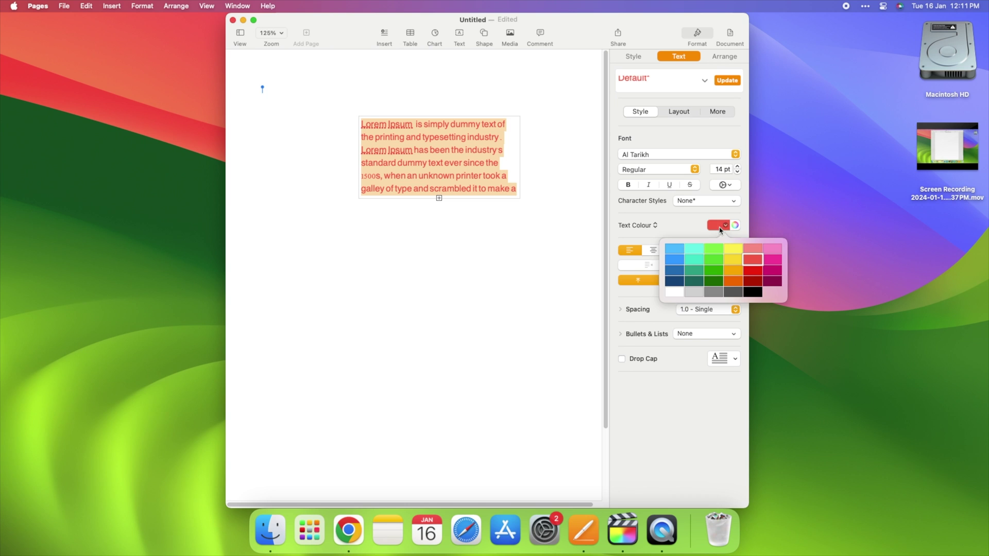
click(773, 265)
click(718, 225)
click(693, 262)
click(723, 226)
click(749, 298)
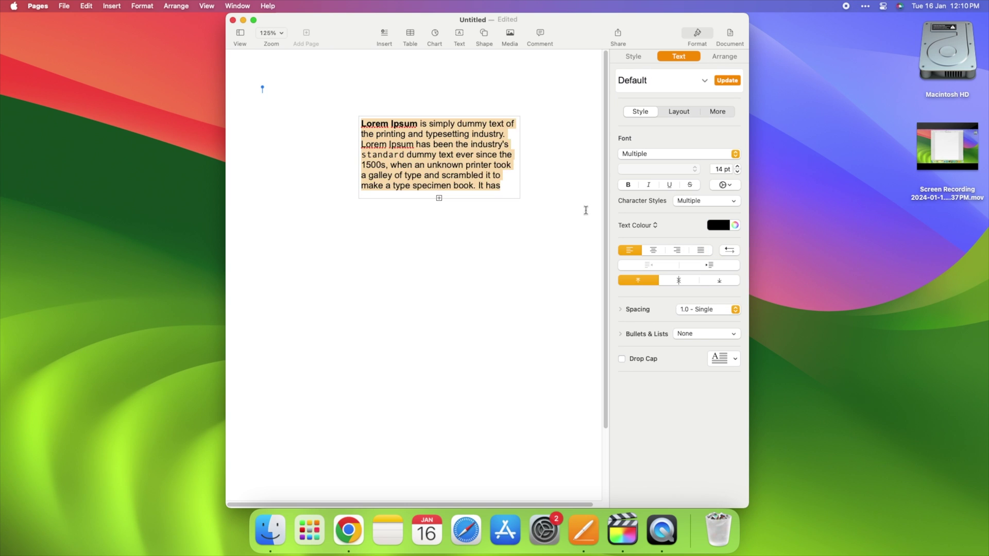
- Test bold, italic, underline and strikethrough on the text, removing bold, underline and strikethrough again
click(627, 184)
click(628, 185)
click(648, 184)
click(648, 184)
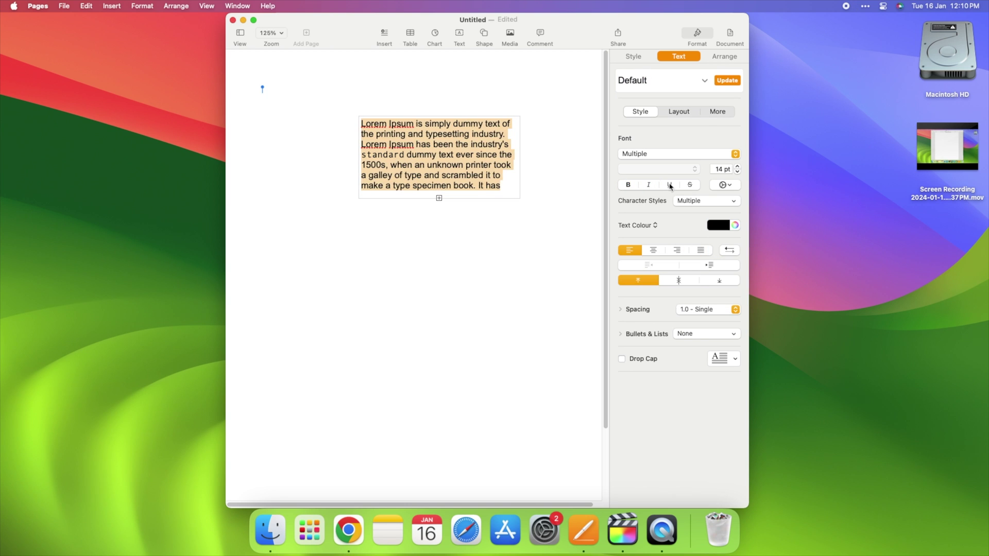
click(668, 184)
click(690, 185)
click(690, 185)
click(669, 184)
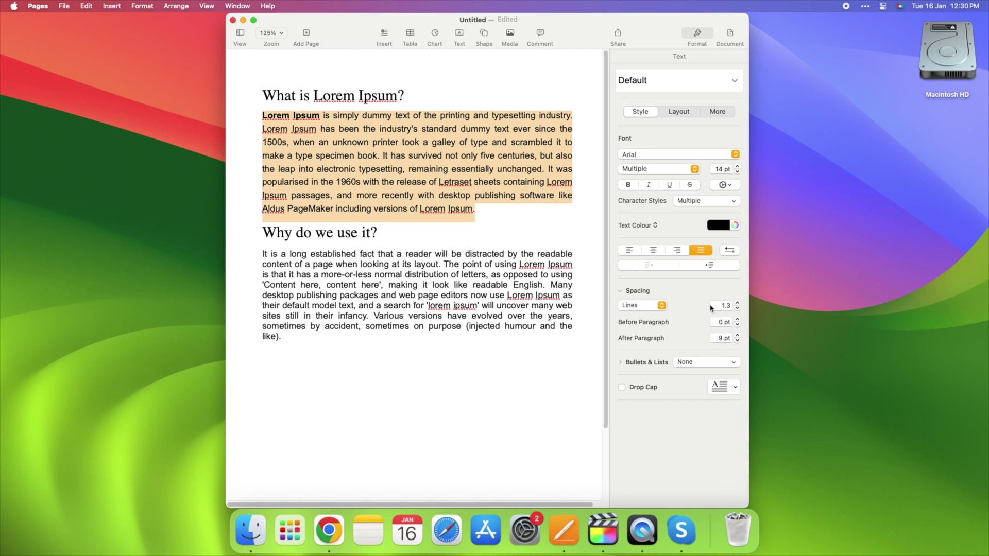
- Set the first paragraph to 1.1 line spacing, 0 pt before and 9 pt after
click(737, 307)
click(737, 307)
click(737, 307)
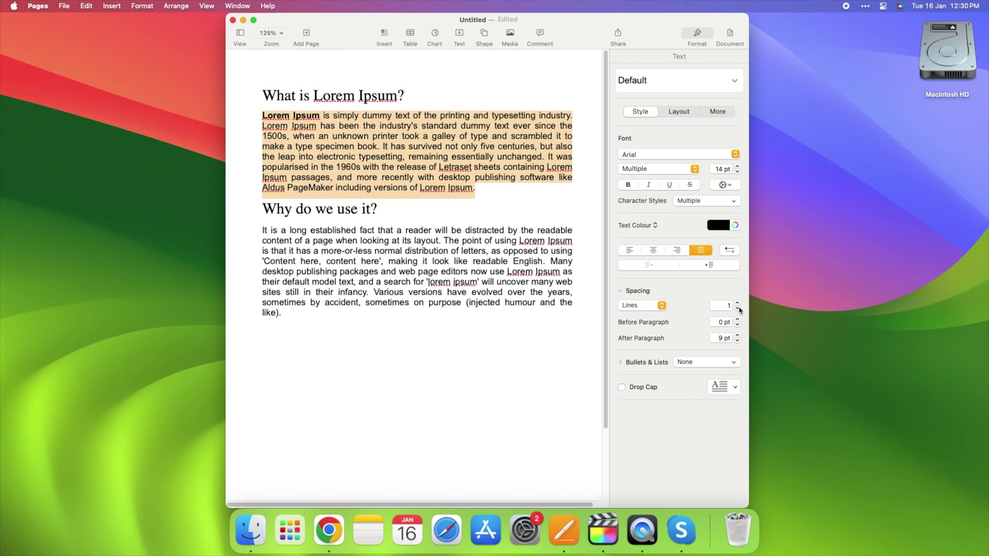
click(738, 308)
click(737, 304)
click(737, 305)
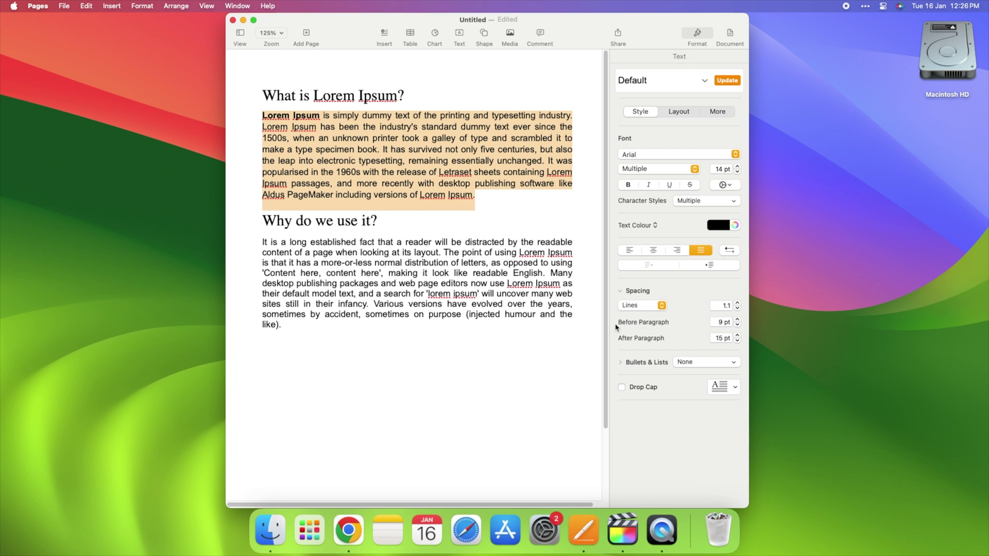
click(737, 320)
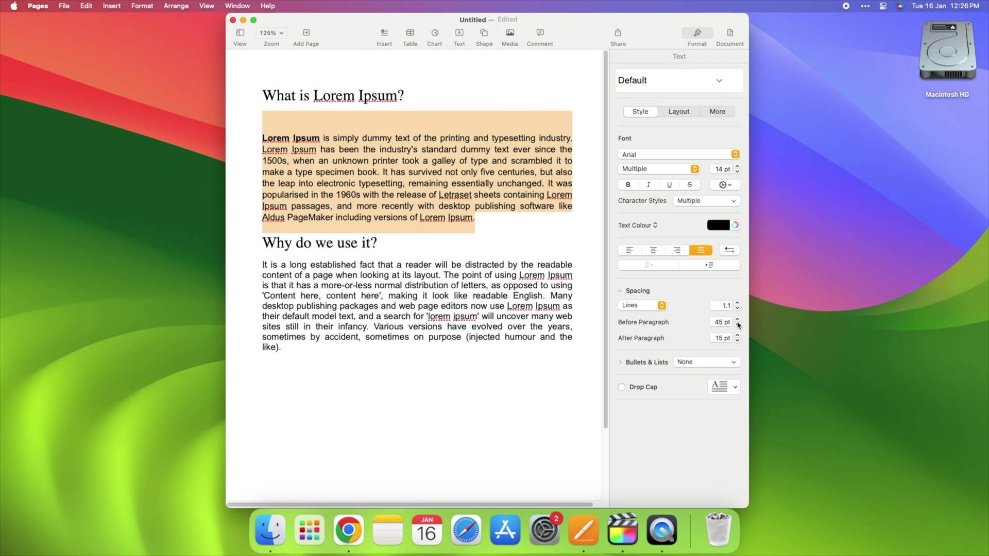
click(737, 325)
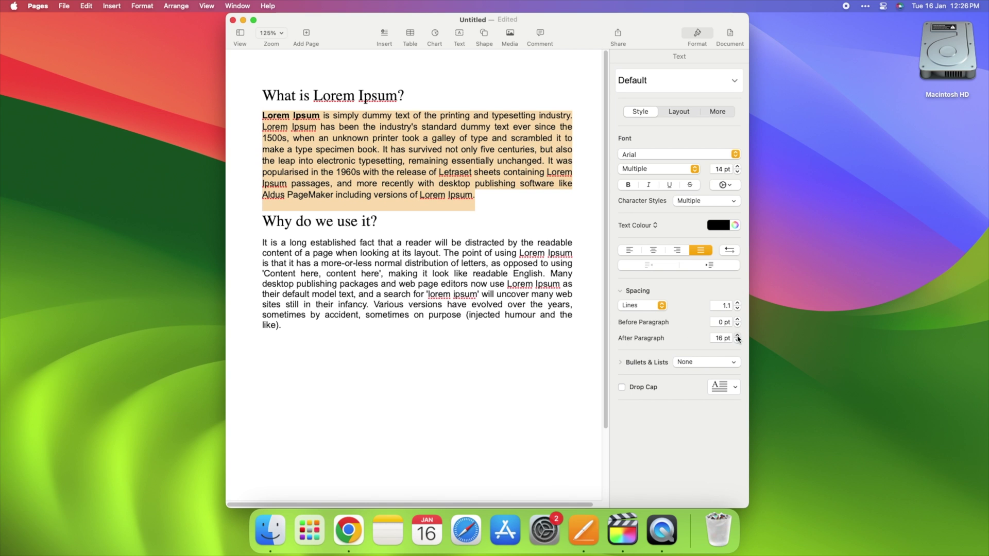
click(737, 335)
click(738, 341)
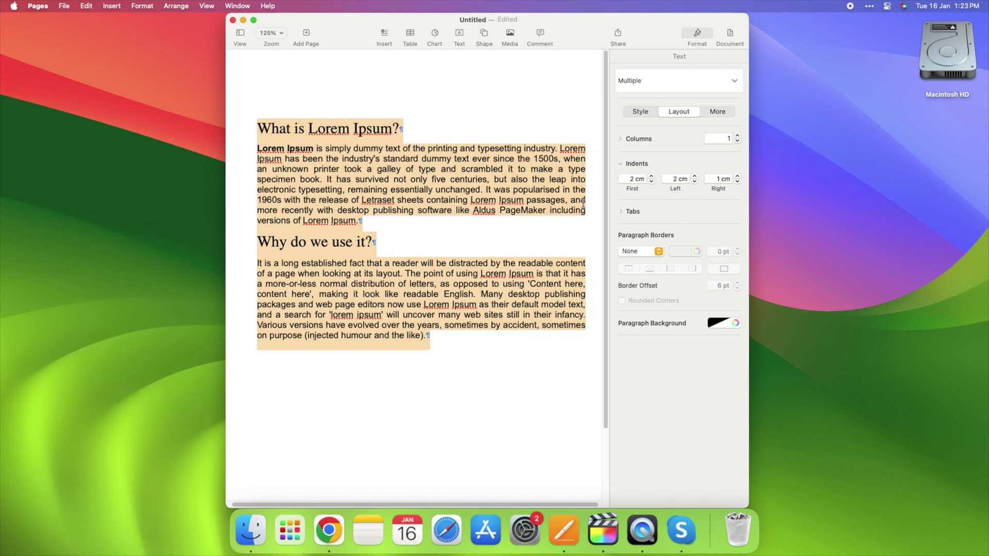
- Keep the first-line indent at 2 cm and widen the right indent to 2.5 cm
click(651, 176)
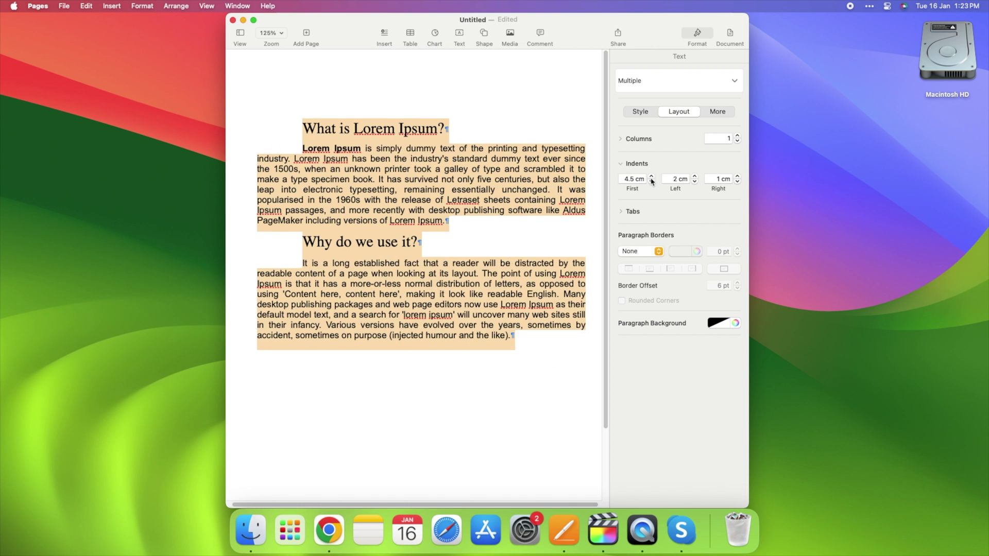
click(651, 177)
click(651, 176)
click(652, 181)
click(652, 181)
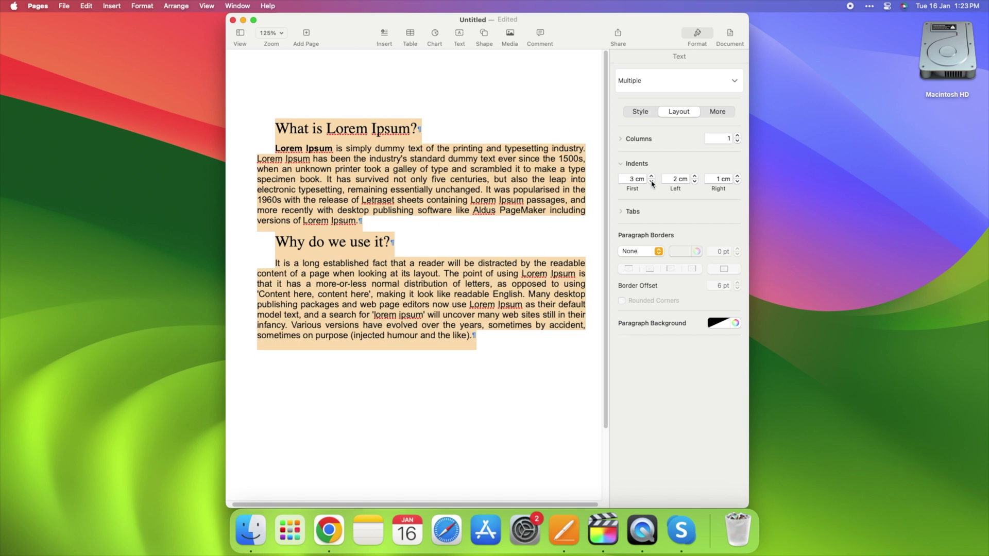
click(651, 181)
click(737, 176)
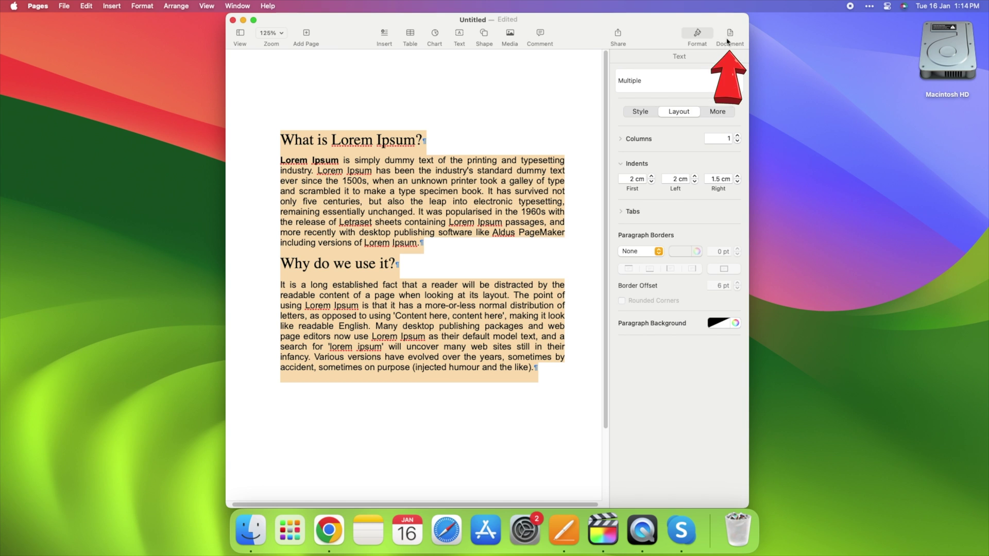
- In the Document sidebar, set page margins to 3.81 cm top, 0 cm left and 0 cm right
click(729, 36)
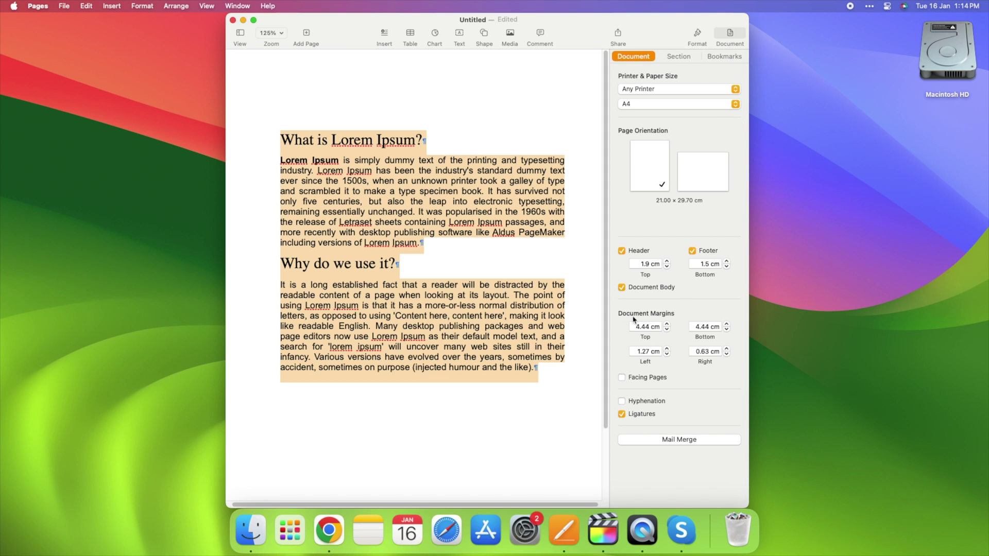
click(666, 329)
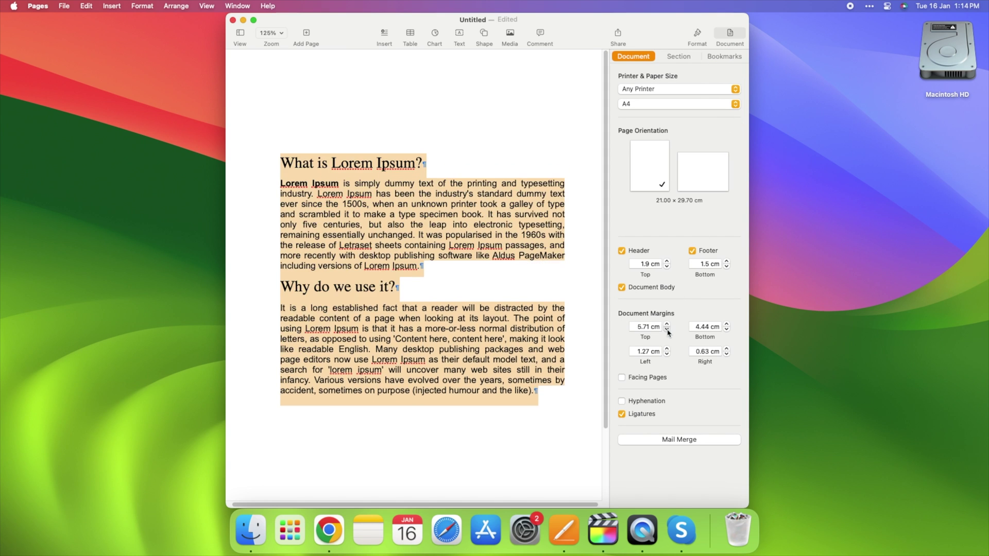
click(667, 354)
click(667, 354)
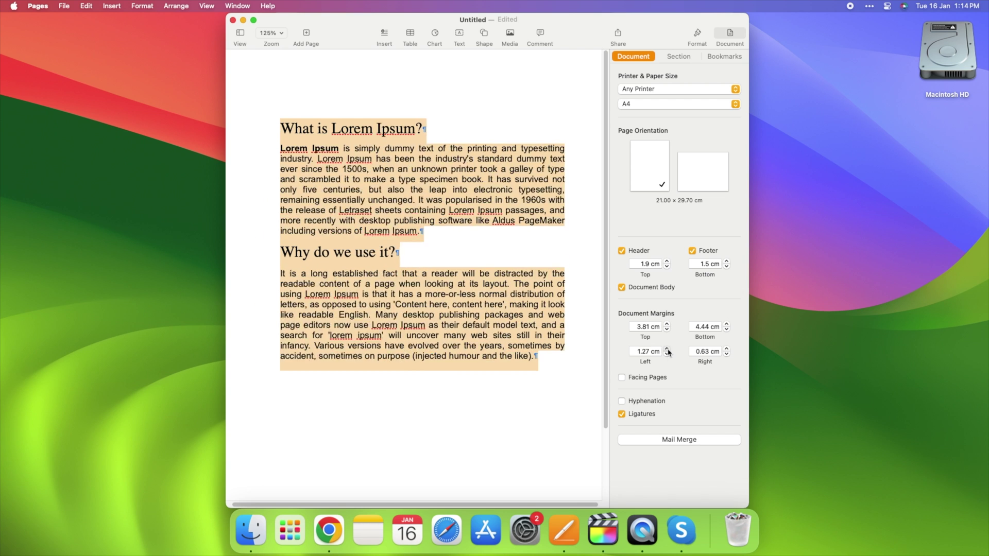
click(727, 350)
click(727, 354)
click(726, 354)
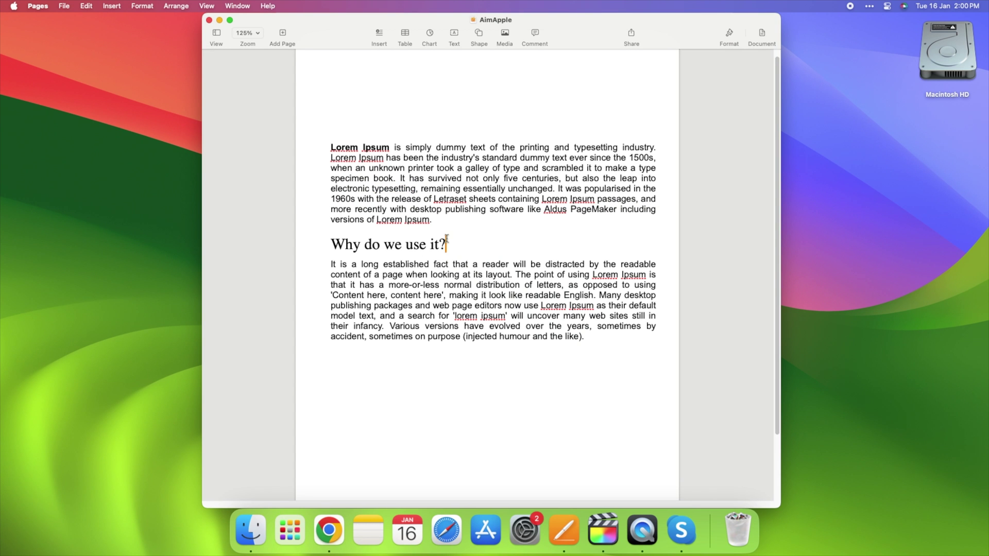
- Show the page layout and type AimApple into the header
click(425, 353)
click(206, 6)
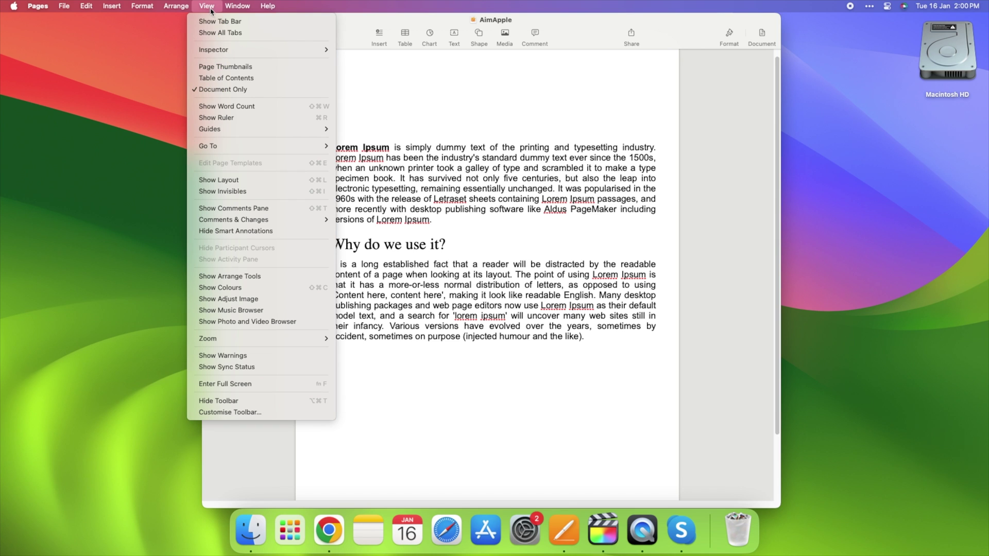
click(253, 180)
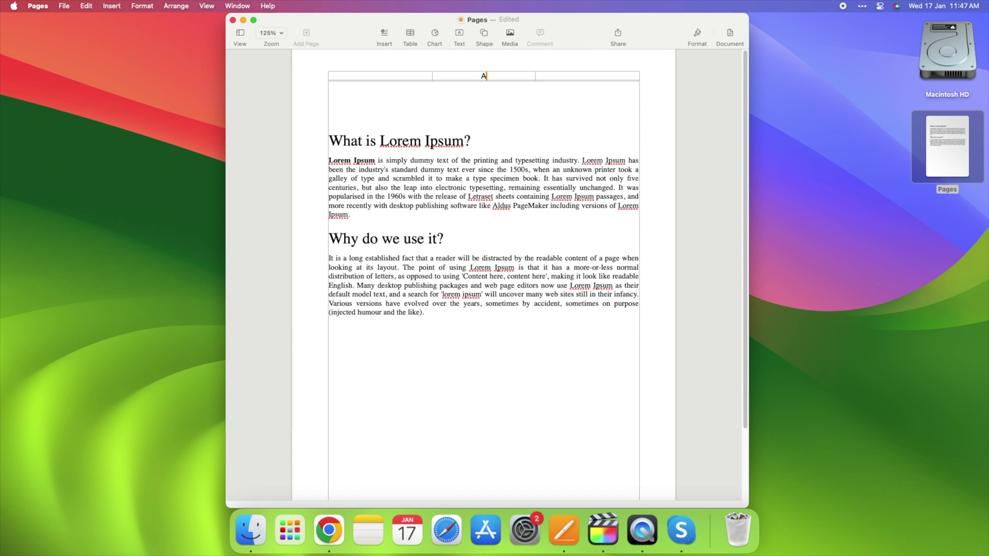
text(AimApple)
scroll(503, 103, down, 3)
scroll(502, 130, up, 3)
scroll(499, 131, down, 3)
- Insert a centred 'Page 1' page number in the footer, then hide the layout
click(474, 470)
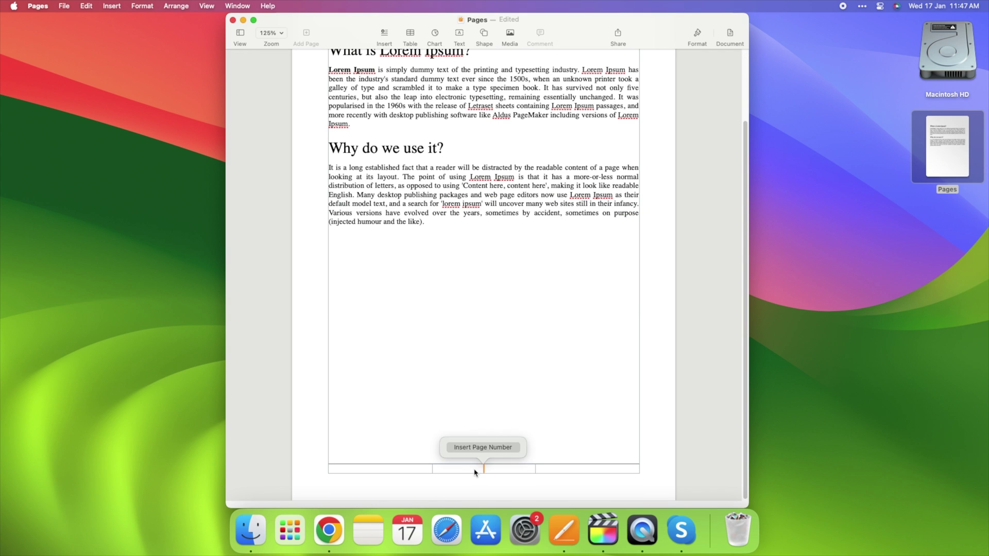
click(481, 451)
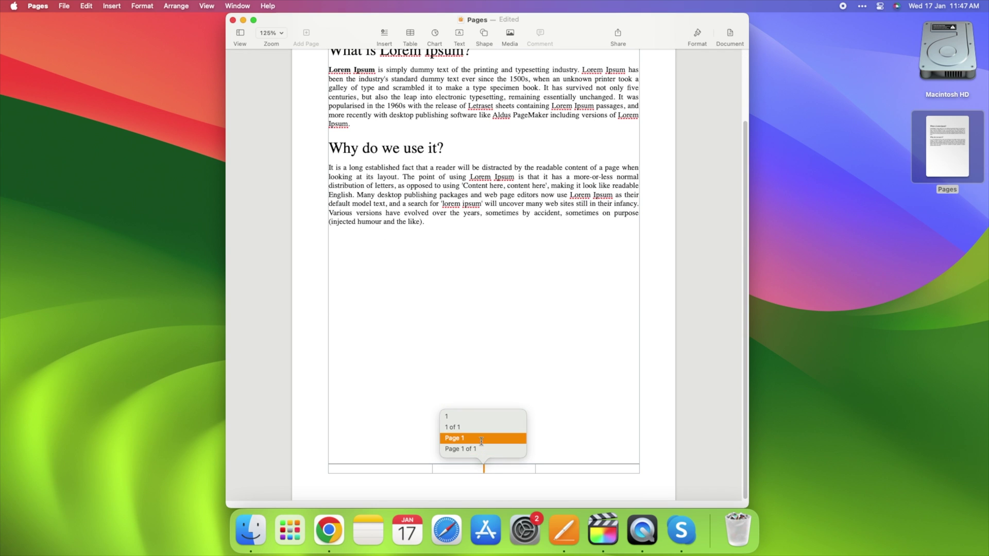
click(481, 438)
scroll(499, 444, up, 3)
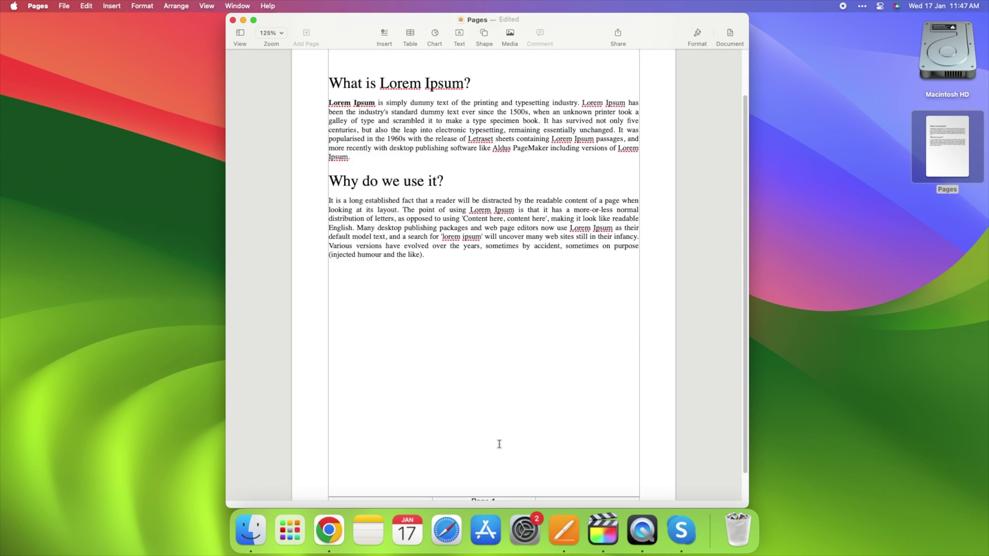
scroll(498, 443, down, 3)
scroll(499, 444, up, 4)
click(206, 6)
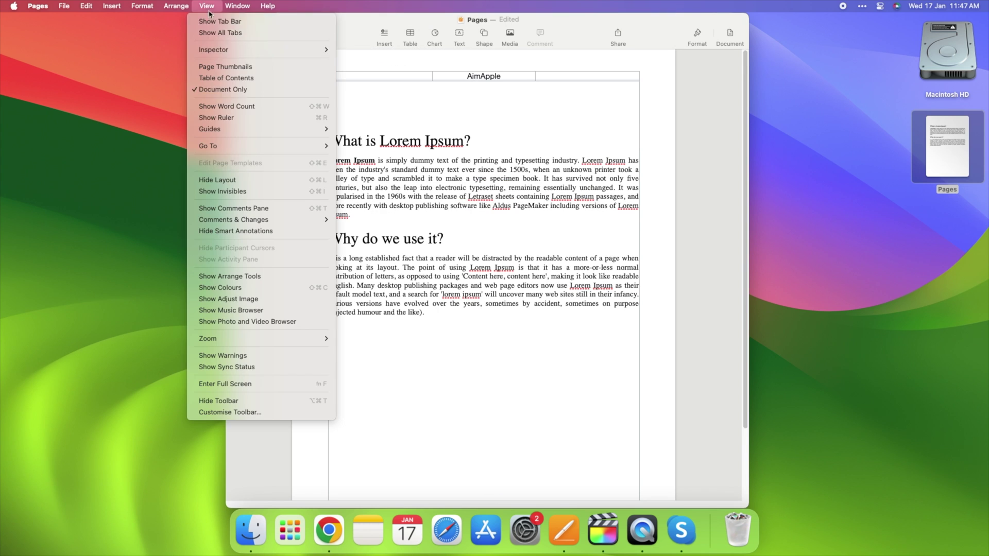
click(252, 188)
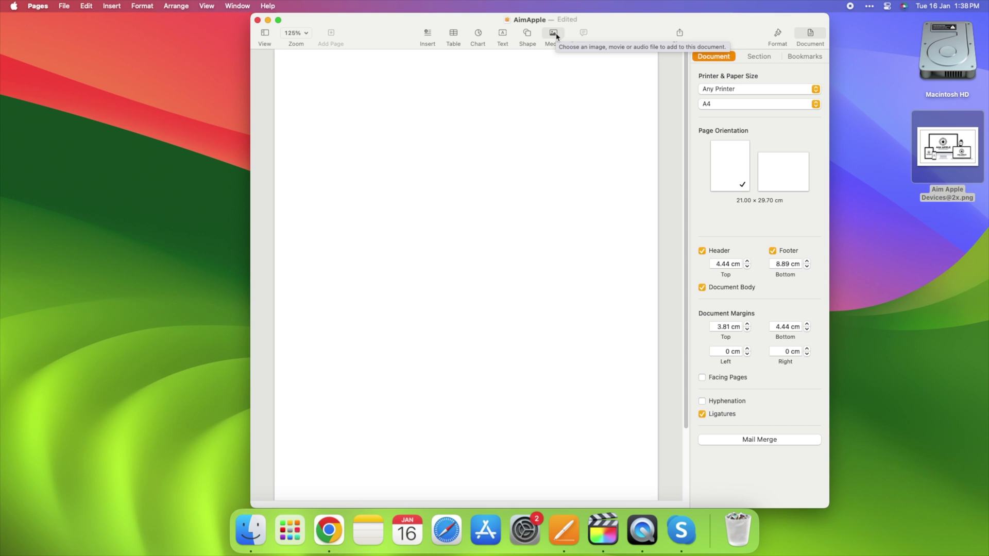
- Insert the Aim Apple Devices image from the Desktop through Media > Choose
click(556, 36)
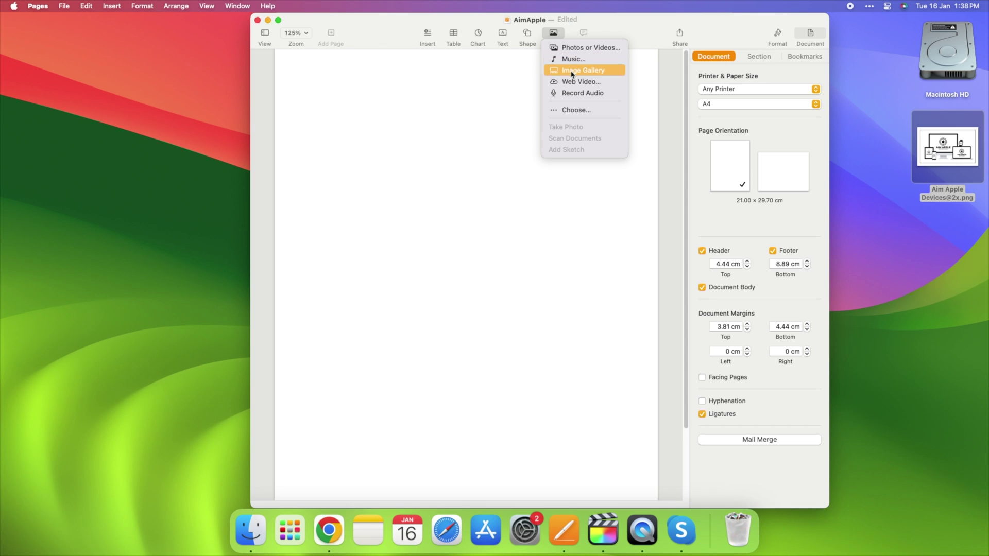
click(576, 109)
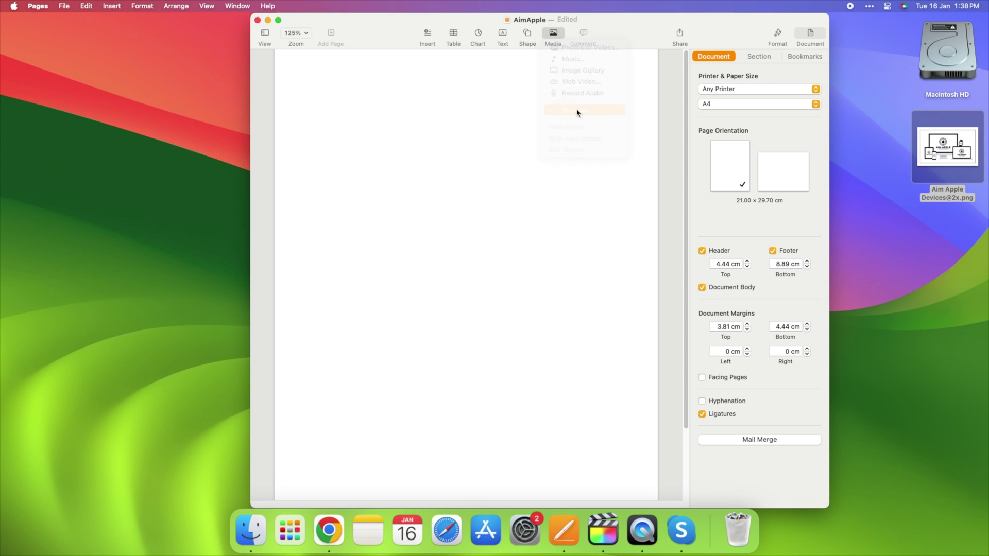
click(492, 190)
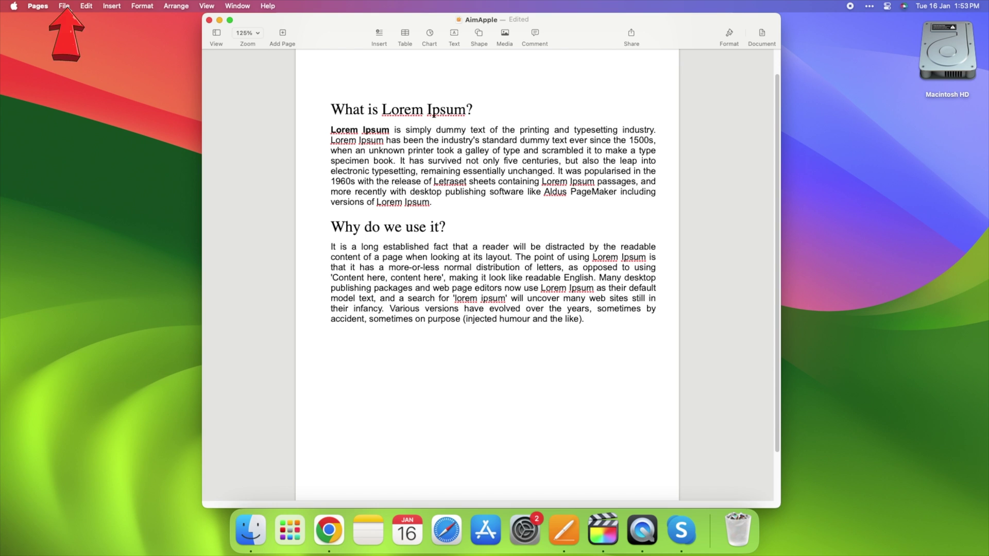
- Open and cancel the Print dialog, then show the File > Export To format list
click(65, 6)
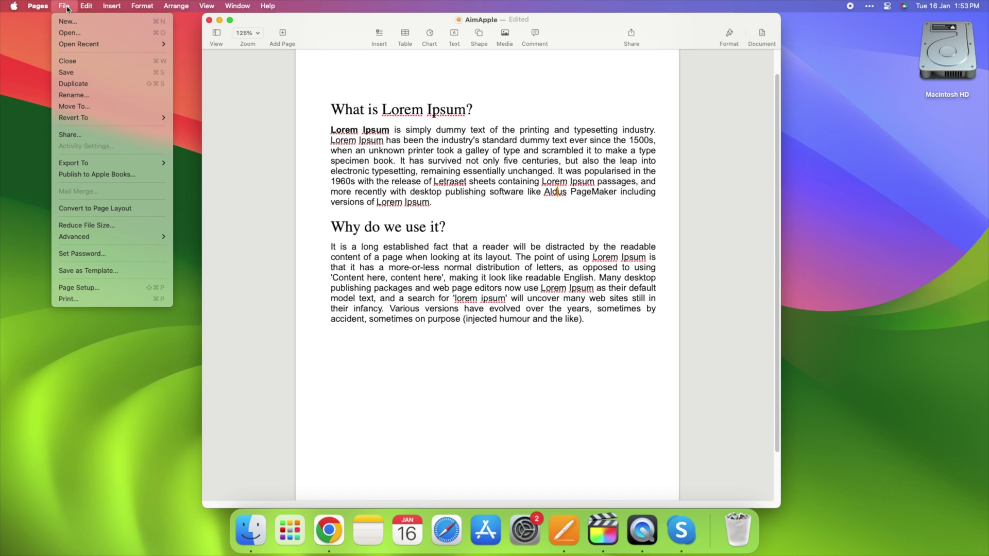
click(77, 299)
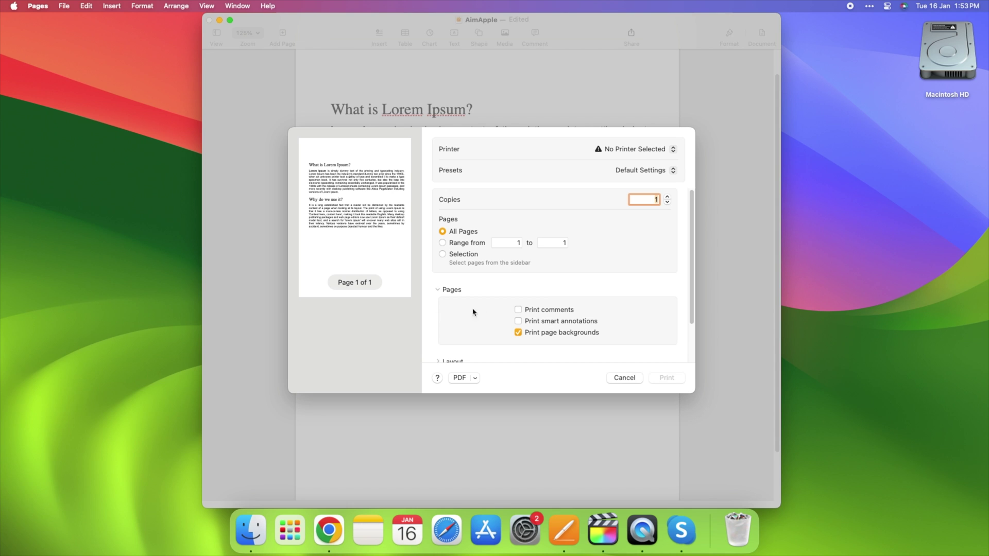
key(Escape)
click(64, 6)
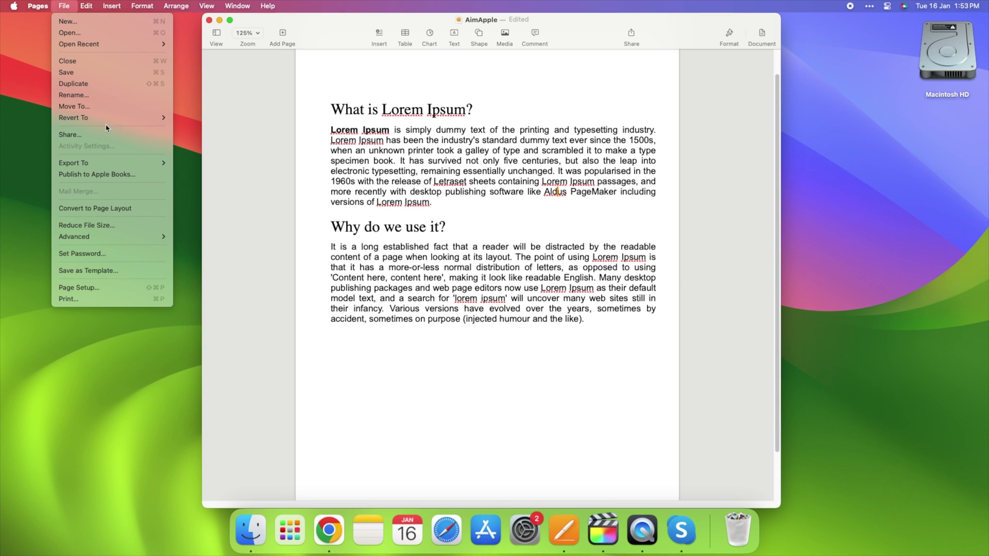
mouse_move(110, 166)
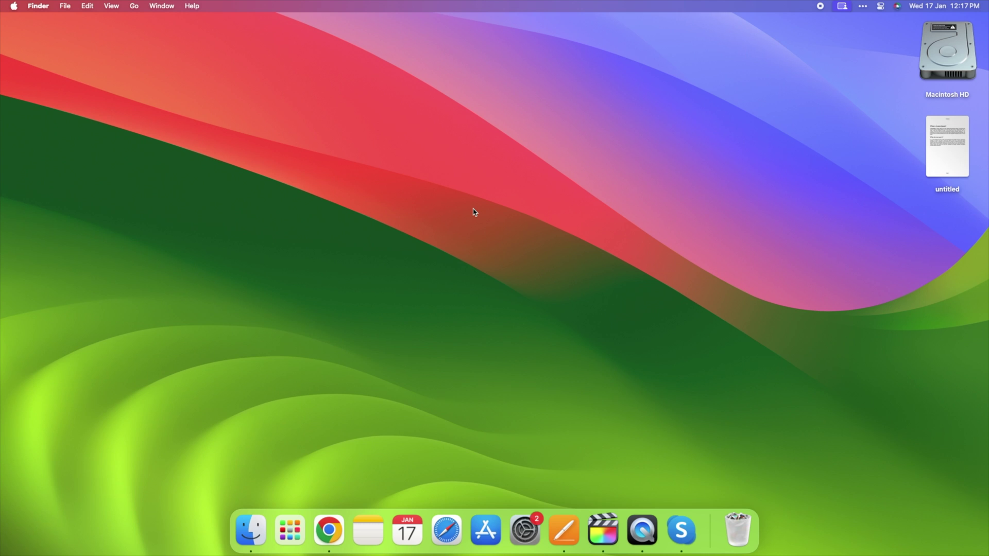
- Open the untitled Desktop file and rename it AimApple, keeping its location as Desktop
double_click(962, 158)
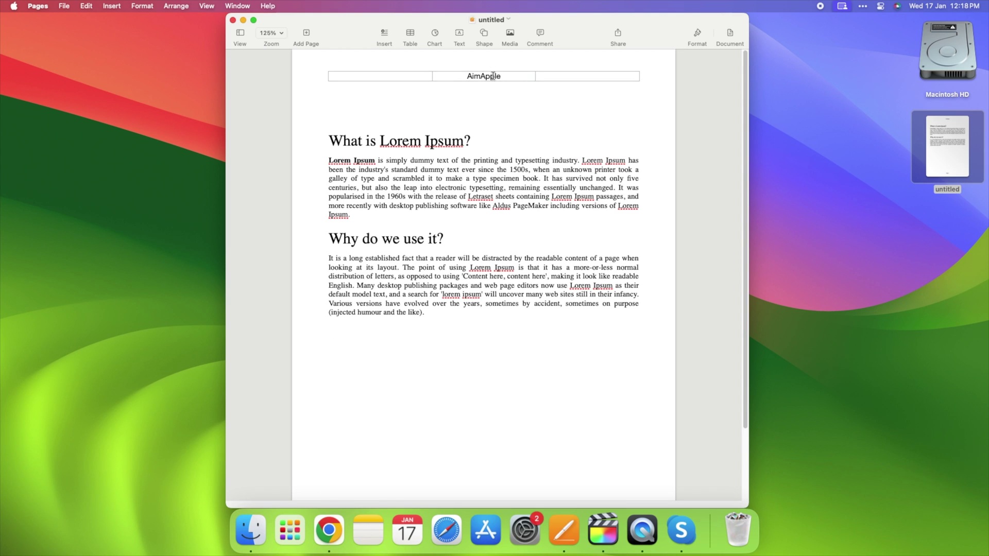
scroll(481, 103, down, 4)
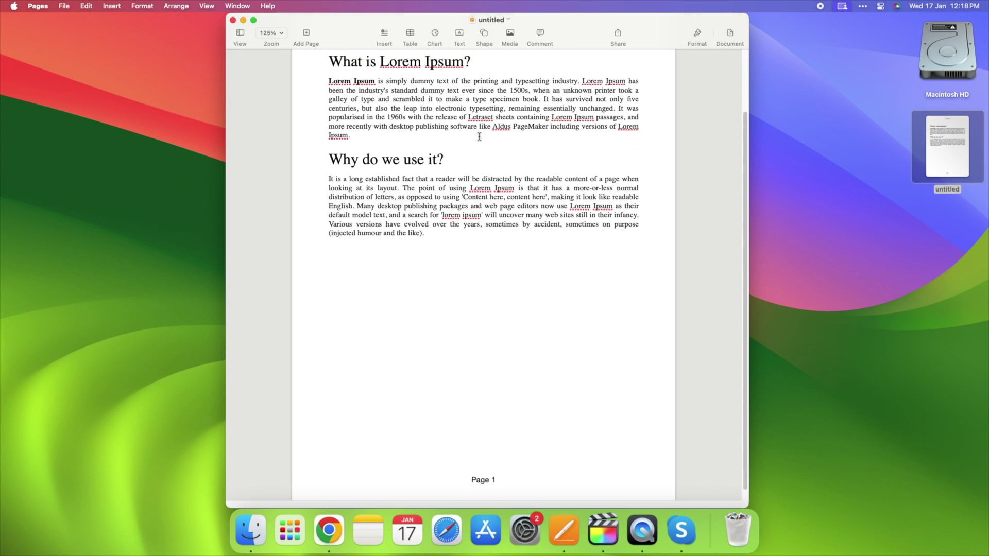
scroll(530, 398, up, 4)
click(507, 21)
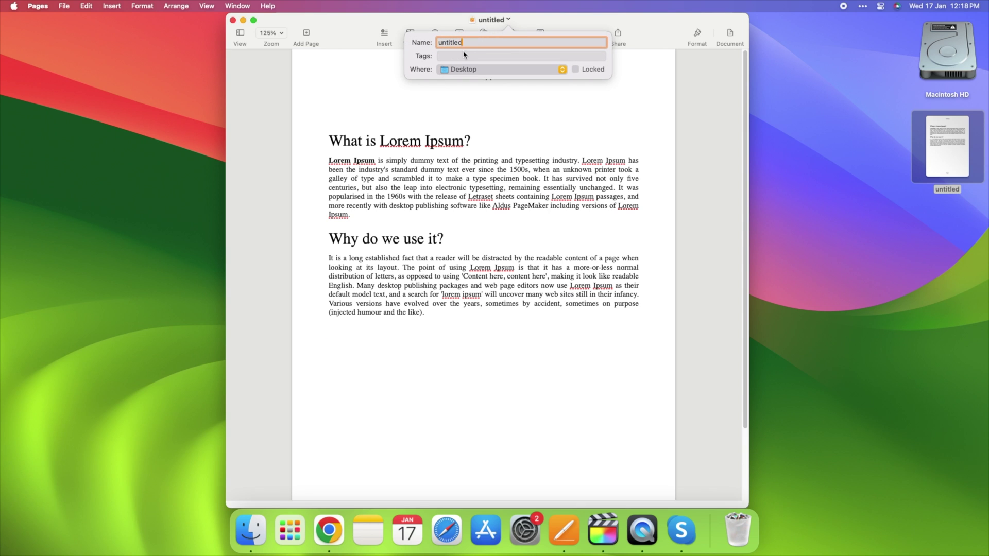
text(AimApple)
click(563, 70)
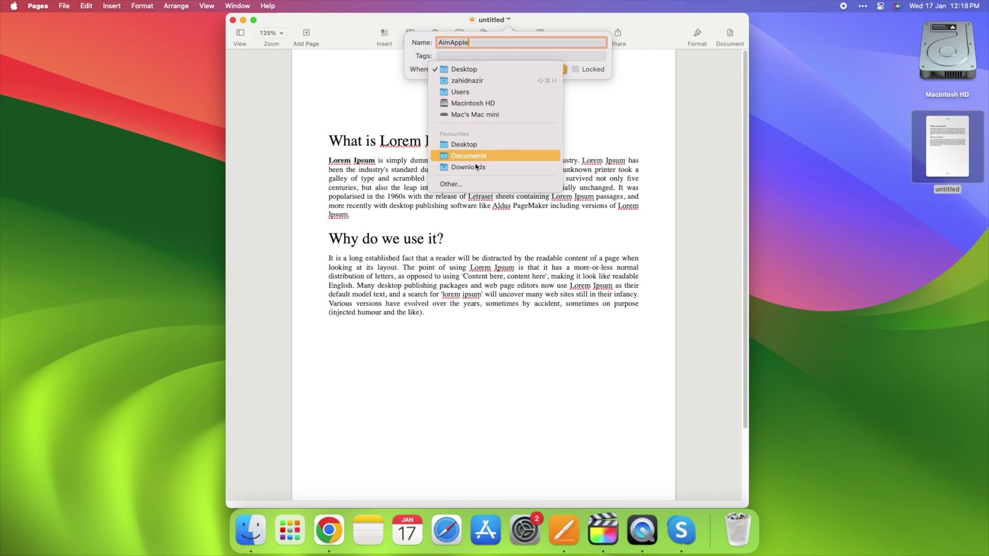
click(478, 70)
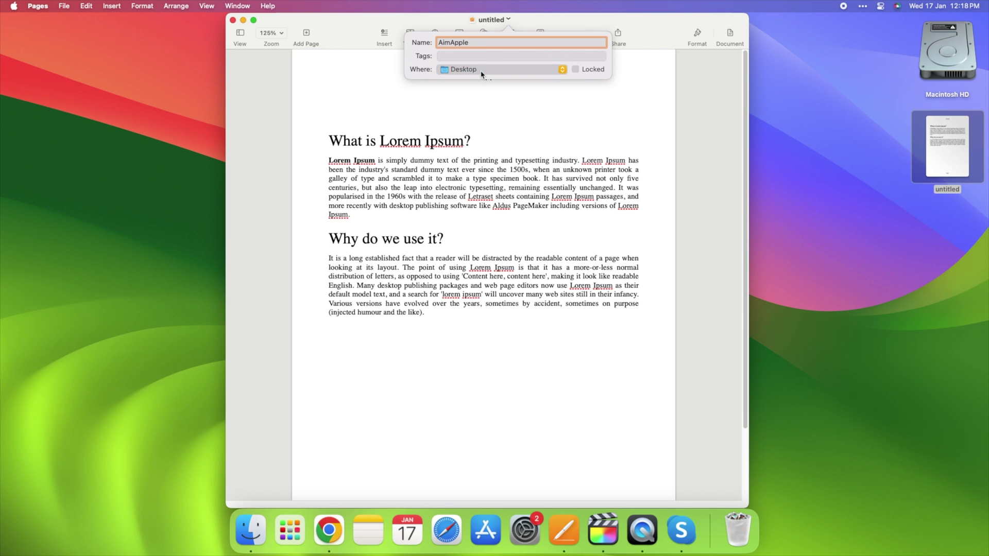
click(485, 56)
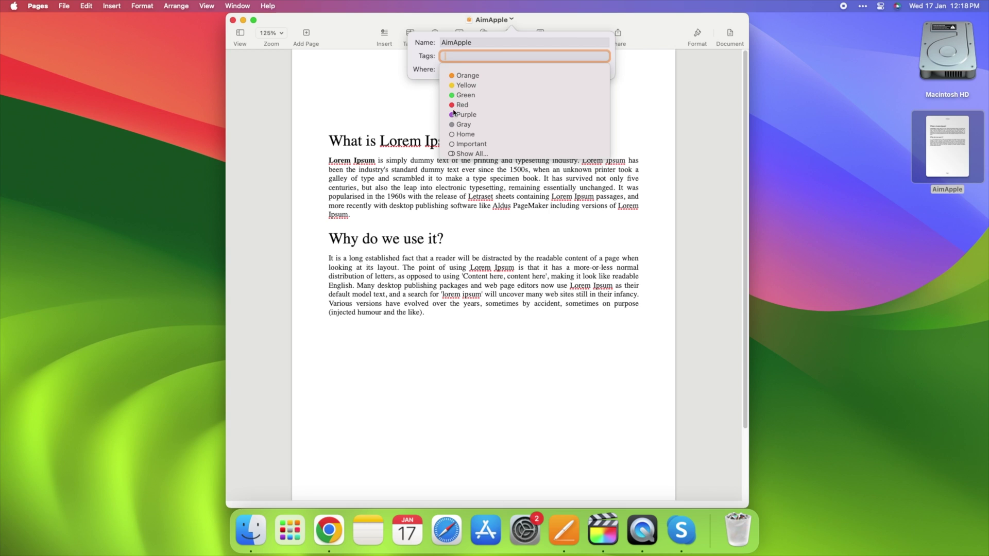
click(425, 86)
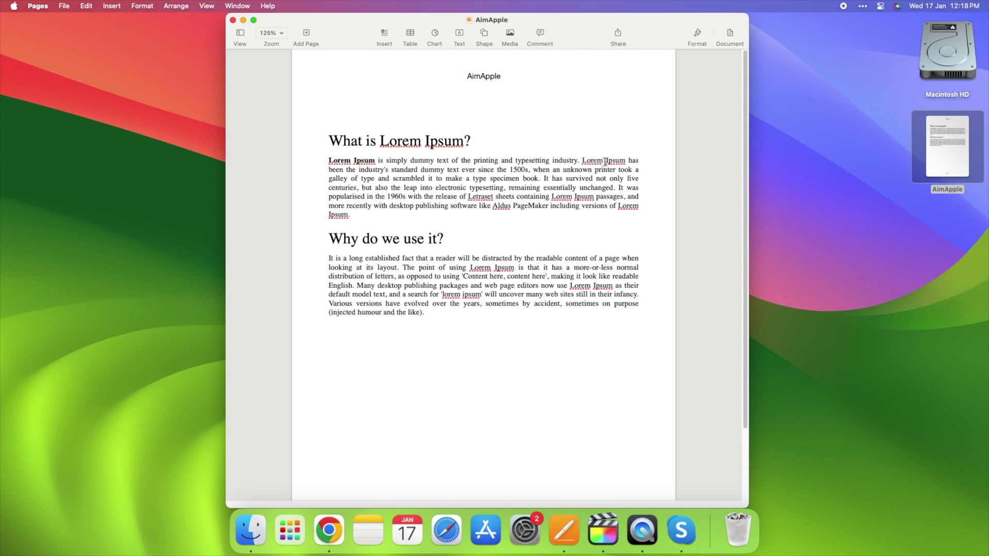